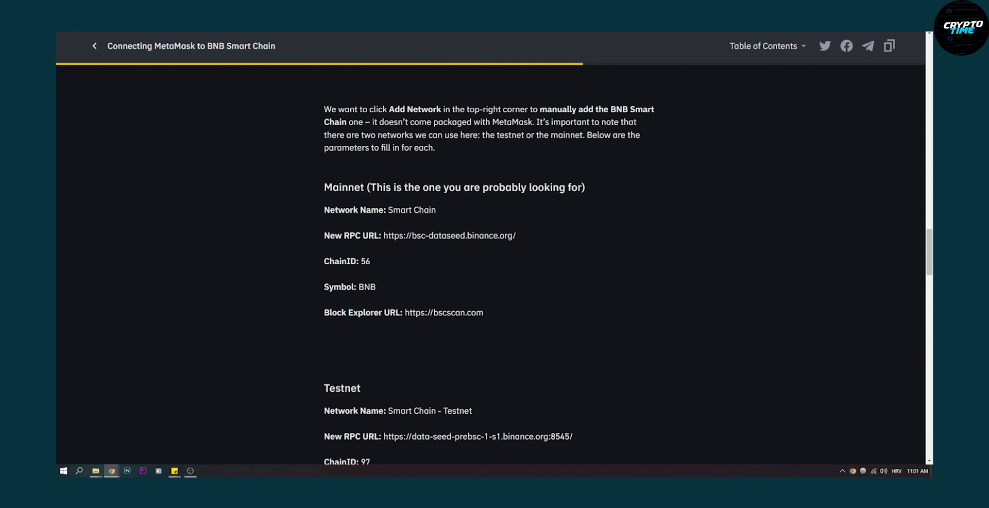
Highlight the article's Mainnet heading and open MetaMask's manual Add Network form
{"action": "left_click_drag", "start_coordinate": [364, 187], "coordinate": [316, 189]}
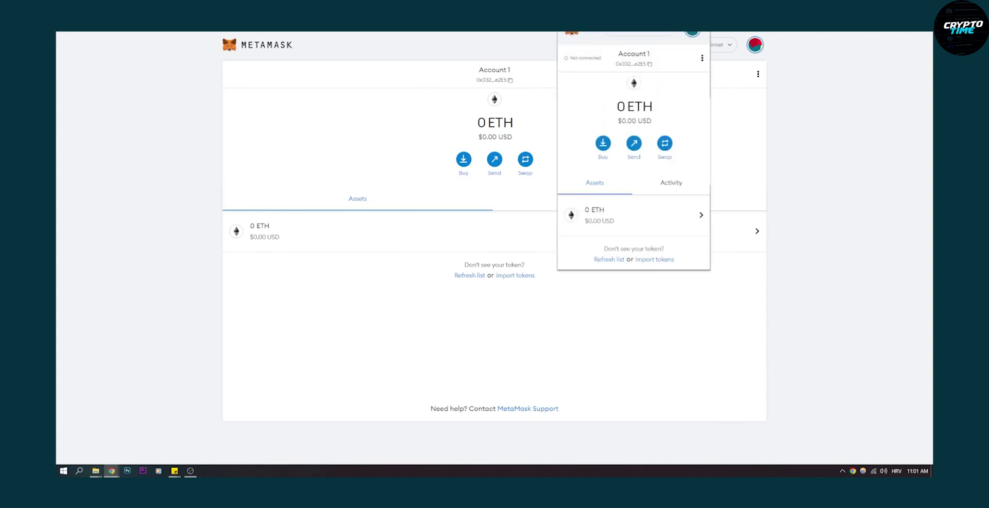
{"action": "left_click", "coordinate": [641, 33]}
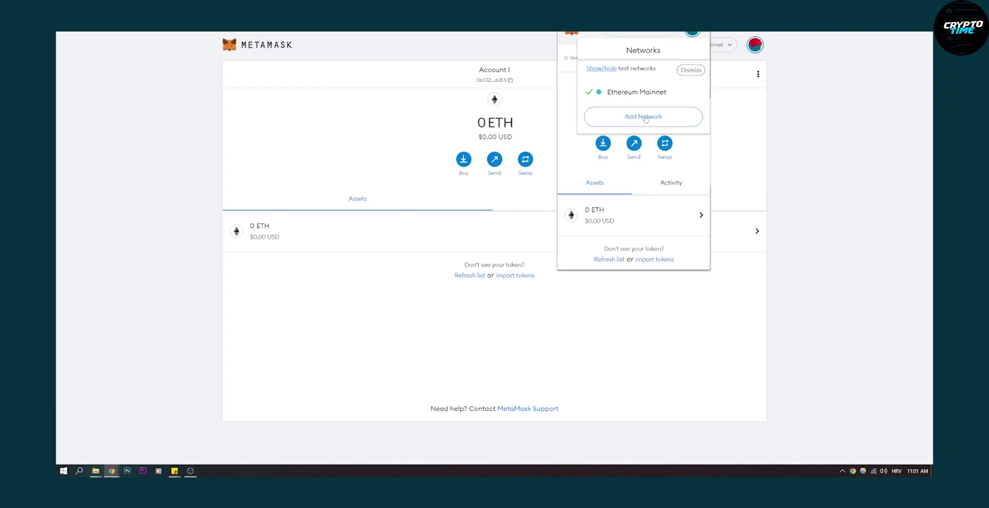
{"action": "left_click", "coordinate": [804, 115]}
{"action": "left_click", "coordinate": [717, 51]}
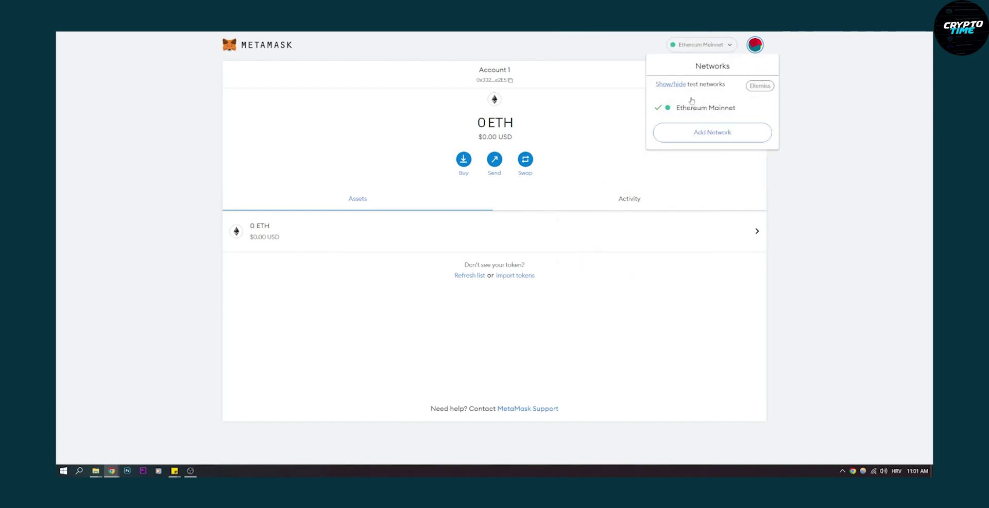
{"action": "left_click", "coordinate": [701, 135]}
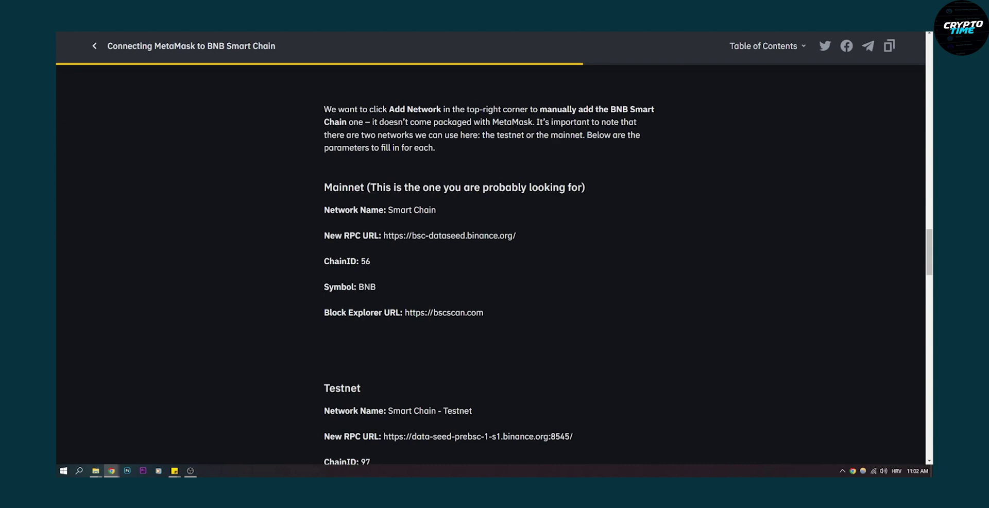
Paste the Binance mainnet RPC URL and name the network Smart Chain
{"action": "left_click_drag", "start_coordinate": [383, 235], "coordinate": [534, 238]}
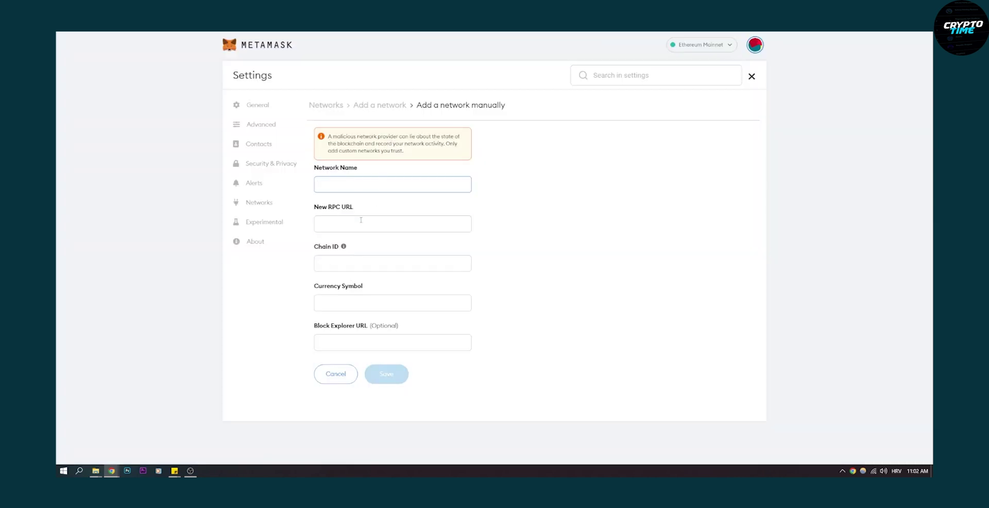
{"action": "type", "text": "https://bsc-dataseed.binance.org/"}
{"action": "left_click", "coordinate": [350, 180]}
{"action": "type", "text": "art Chain"}
{"action": "key", "text": "alt+Tab"}
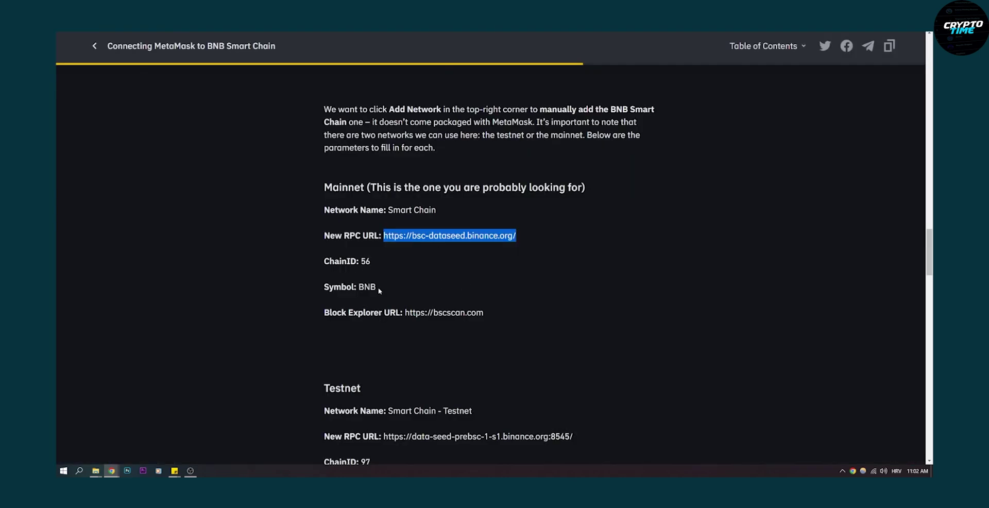
{"action": "left_click_drag", "start_coordinate": [405, 313], "coordinate": [483, 314]}
{"action": "key", "text": "ctrl+c"}
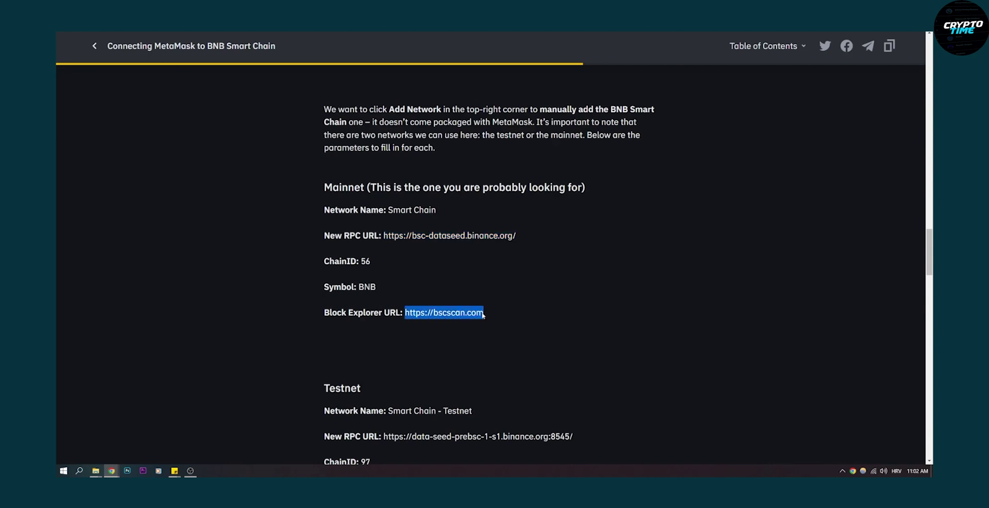
{"action": "key", "text": "alt+Tab"}
{"action": "left_click", "coordinate": [361, 342]}
{"action": "key", "text": "ctrl+v"}
{"action": "left_click", "coordinate": [343, 266]}
{"action": "left_click", "coordinate": [356, 300]}
{"action": "type", "text": "BNB"}
{"action": "left_click", "coordinate": [396, 378]}
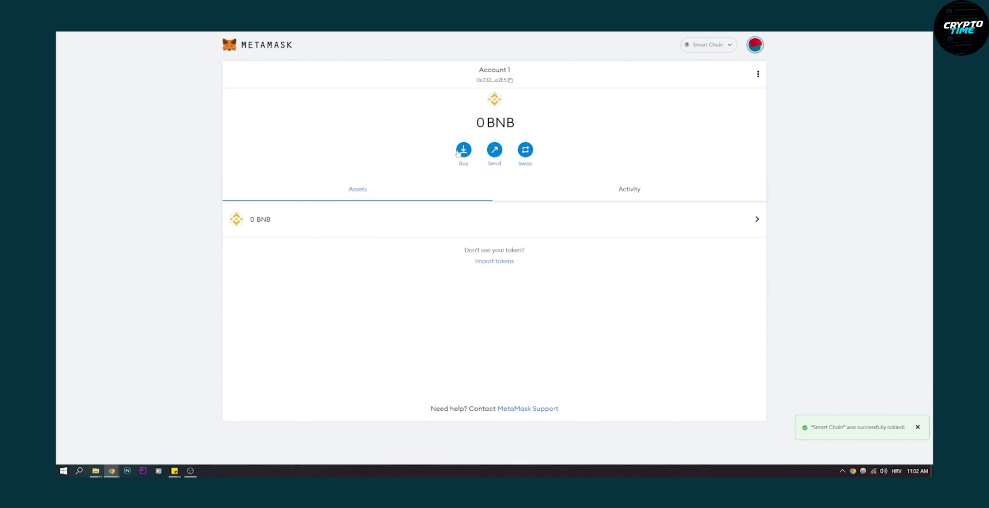
Bring up the Deposit BNB options: Transak, MoonPay, or direct deposit
{"action": "left_click", "coordinate": [463, 150]}
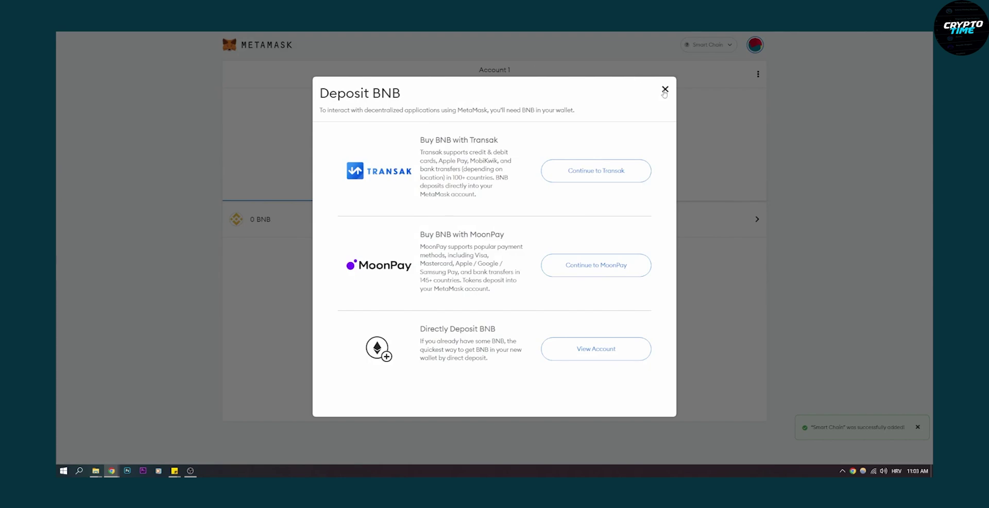
Dismiss the deposit options, start a swap, and pick BTCB from a 'bitcoin' token search
{"action": "left_click", "coordinate": [664, 90]}
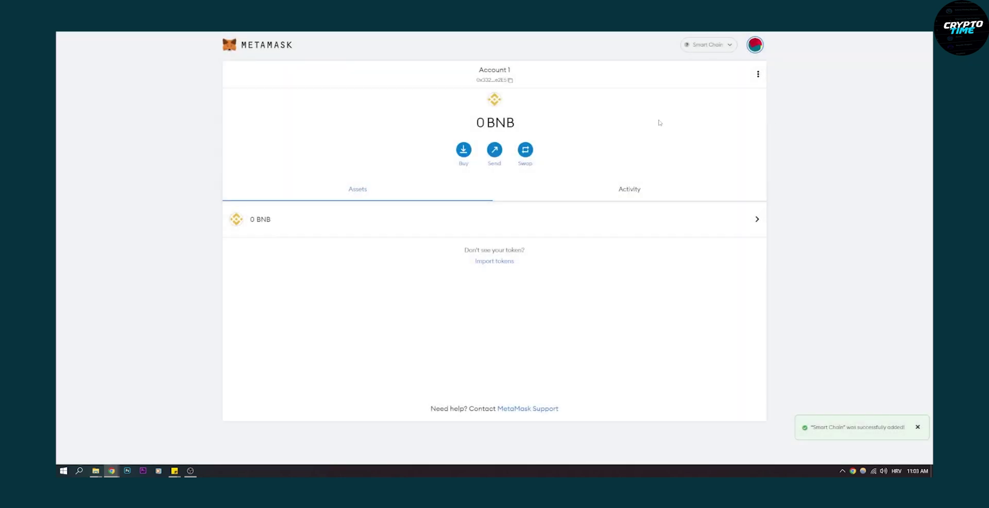
{"action": "left_click", "coordinate": [526, 153]}
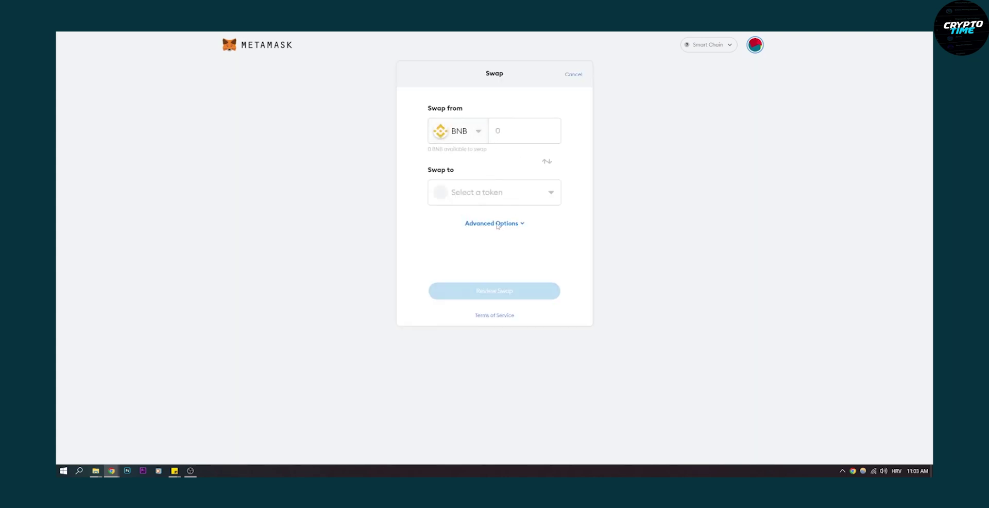
{"action": "left_click", "coordinate": [551, 192]}
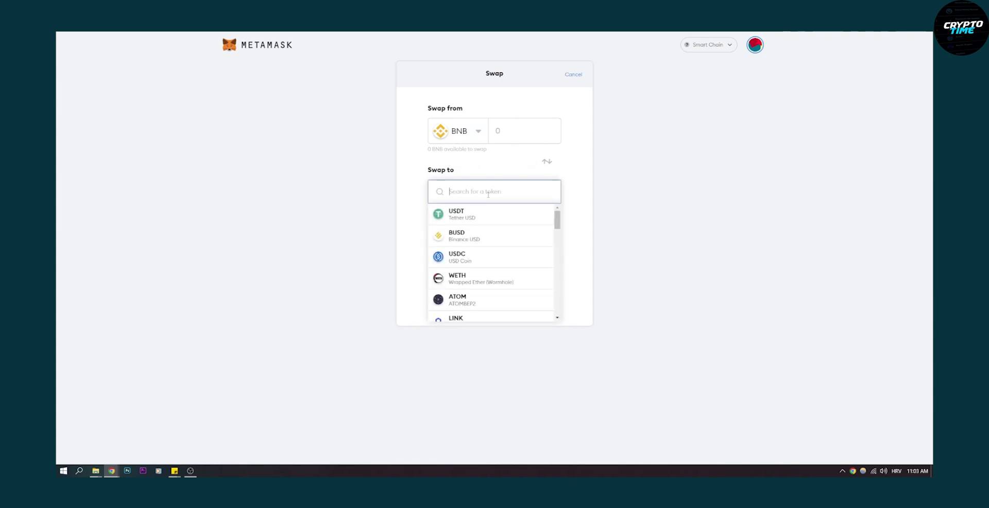
{"action": "type", "text": "bit"}
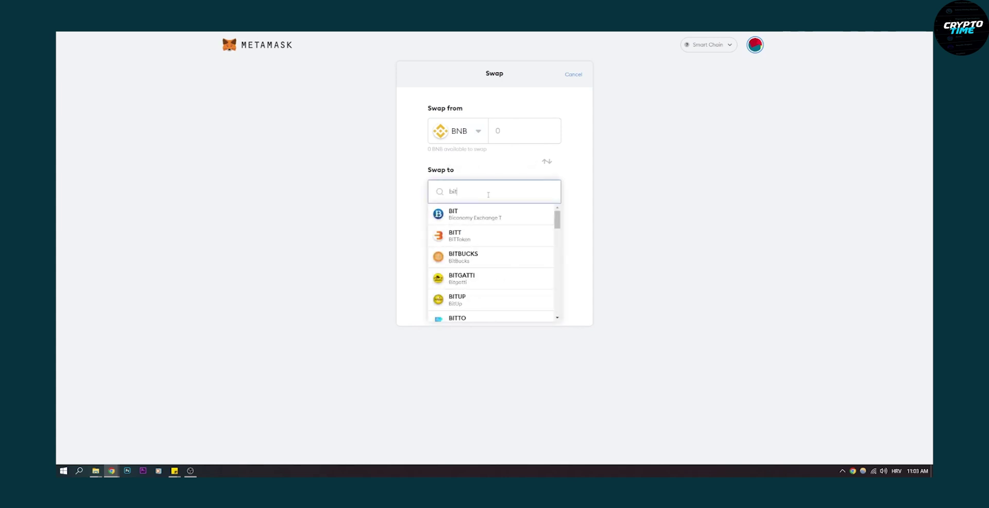
{"action": "type", "text": "coin"}
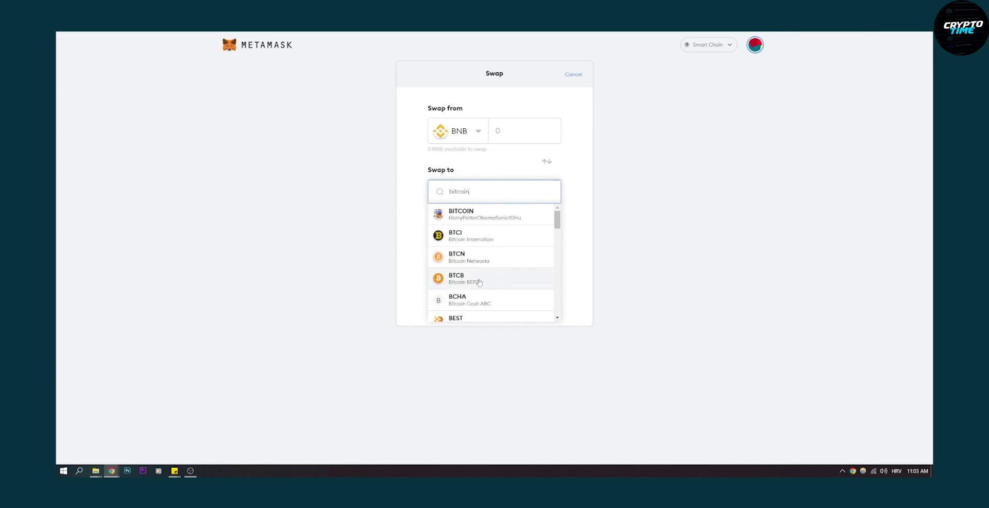
{"action": "scroll", "coordinate": [470, 274], "scroll_direction": "down", "scroll_amount": 2}
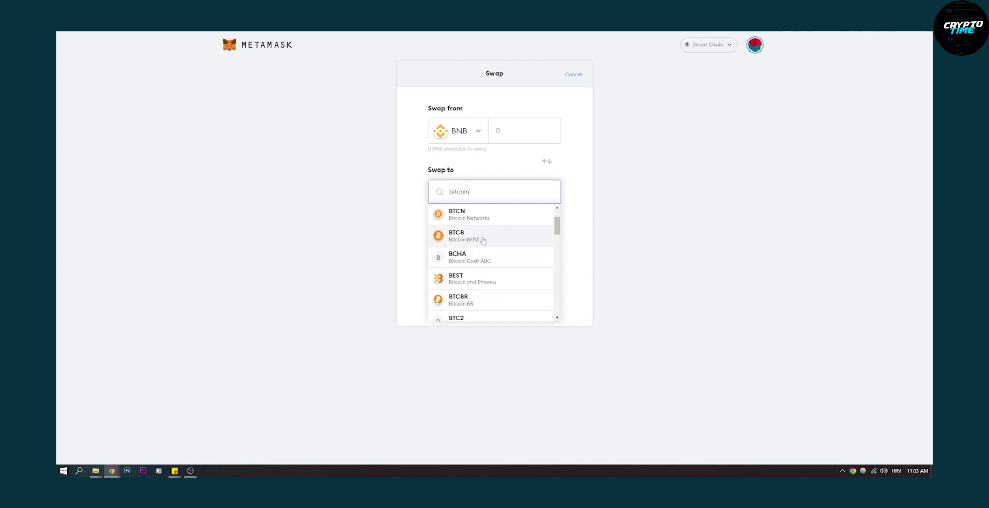
{"action": "scroll", "coordinate": [479, 241], "scroll_direction": "down", "scroll_amount": 1}
{"action": "scroll", "coordinate": [472, 236], "scroll_direction": "up", "scroll_amount": 1}
{"action": "left_click", "coordinate": [472, 236]}
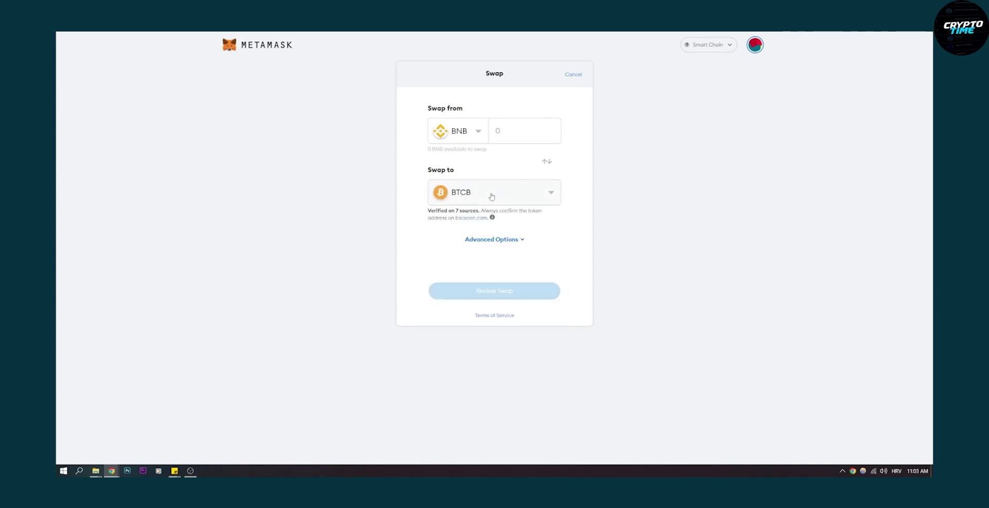
Search 'bitcoin' in the receive-token list and scroll through the BTCB and BTCN results
{"action": "left_click", "coordinate": [506, 199]}
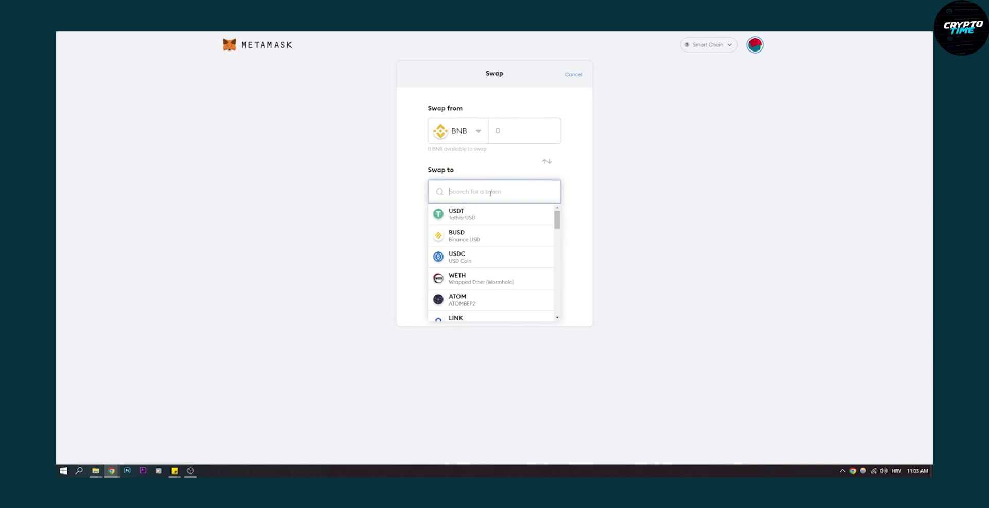
{"action": "type", "text": "bitcoin"}
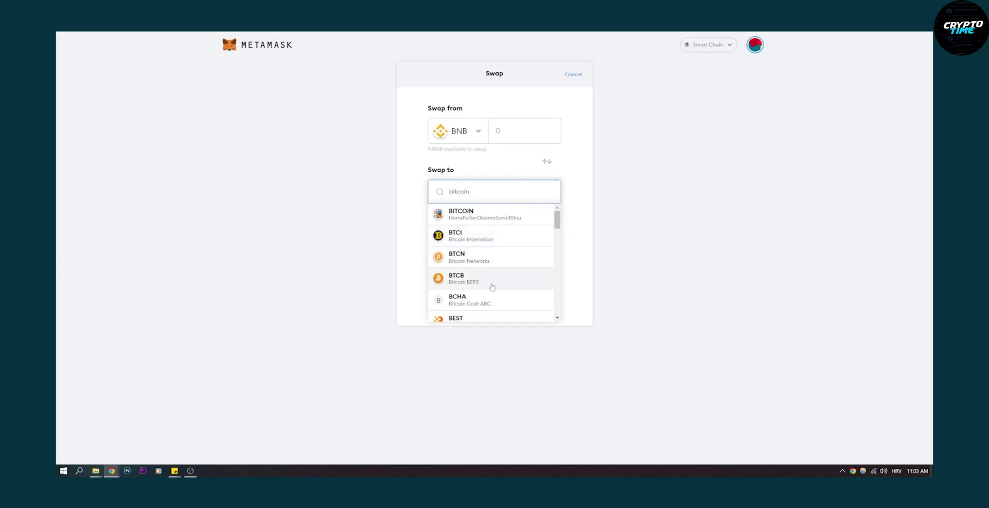
{"action": "scroll", "coordinate": [513, 261], "scroll_direction": "down", "scroll_amount": 2}
{"action": "scroll", "coordinate": [512, 261], "scroll_direction": "down", "scroll_amount": 2}
{"action": "scroll", "coordinate": [513, 261], "scroll_direction": "down", "scroll_amount": 2}
{"action": "scroll", "coordinate": [514, 260], "scroll_direction": "down", "scroll_amount": 1}
{"action": "scroll", "coordinate": [513, 260], "scroll_direction": "up", "scroll_amount": 5}
Choose BTCB as the target and enter 100 BNB as the swap amount
{"action": "left_click", "coordinate": [481, 286]}
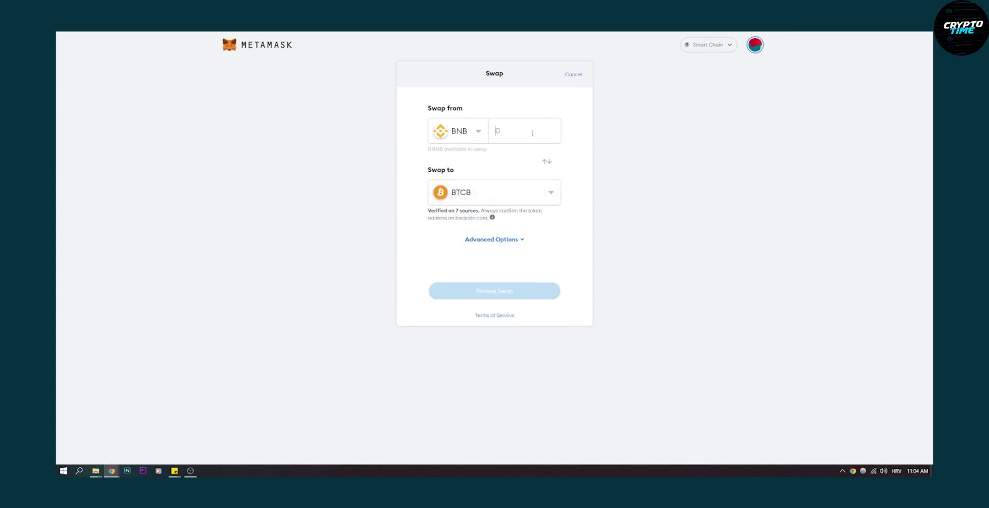
{"action": "type", "text": "100"}
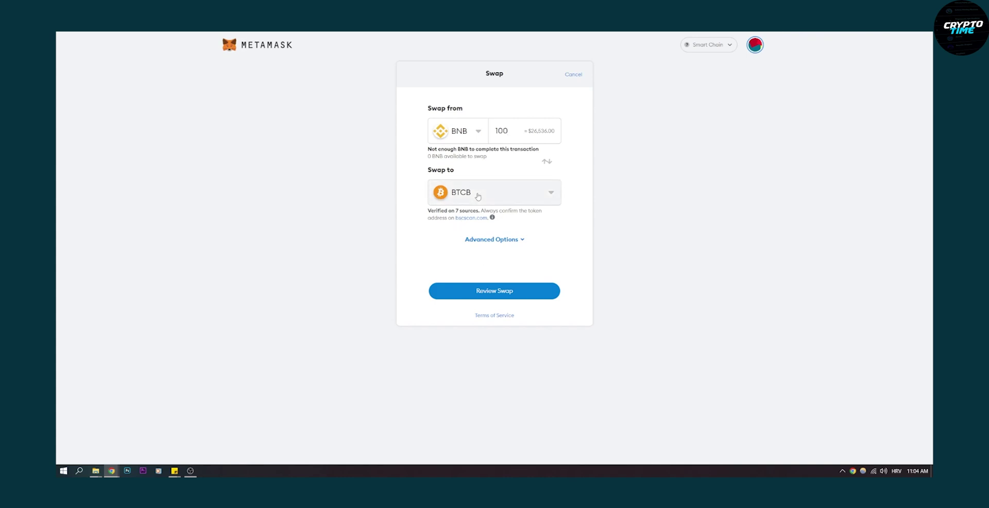
{"action": "left_click", "coordinate": [494, 192]}
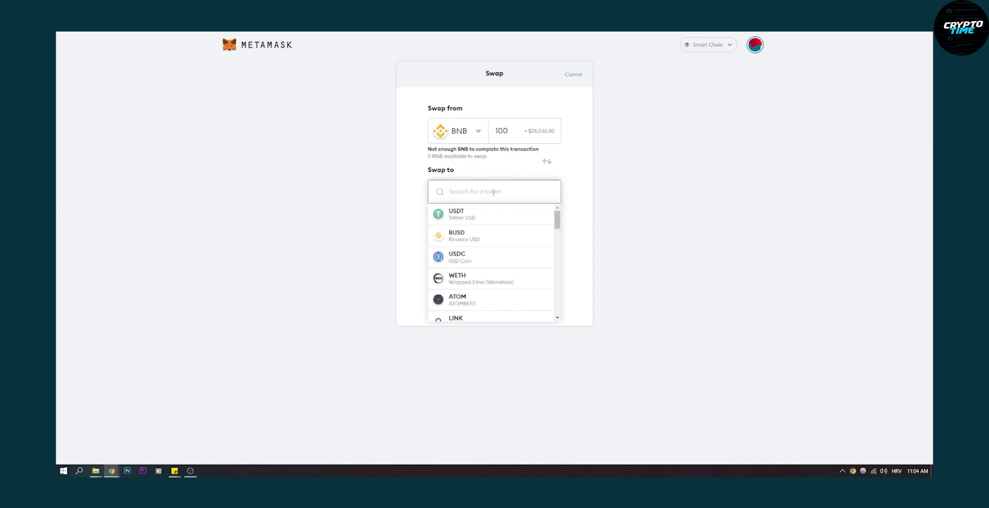
{"action": "left_click", "coordinate": [574, 215]}
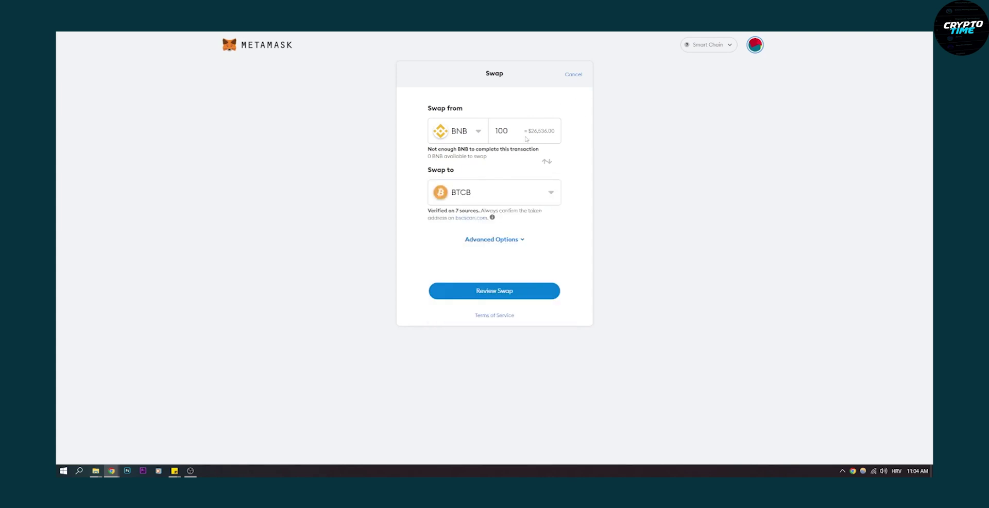